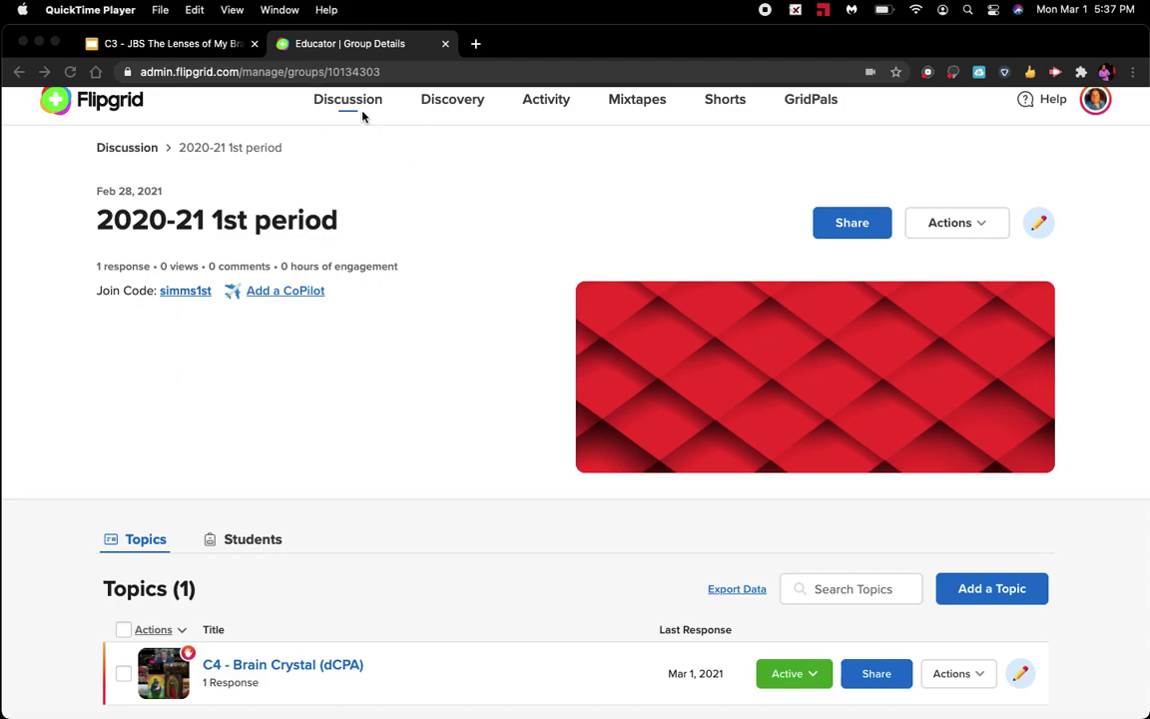
Open Google Classroom in a new tab and go to the classwork of the 2nd period NM SOC STUDIES class.
click(476, 44)
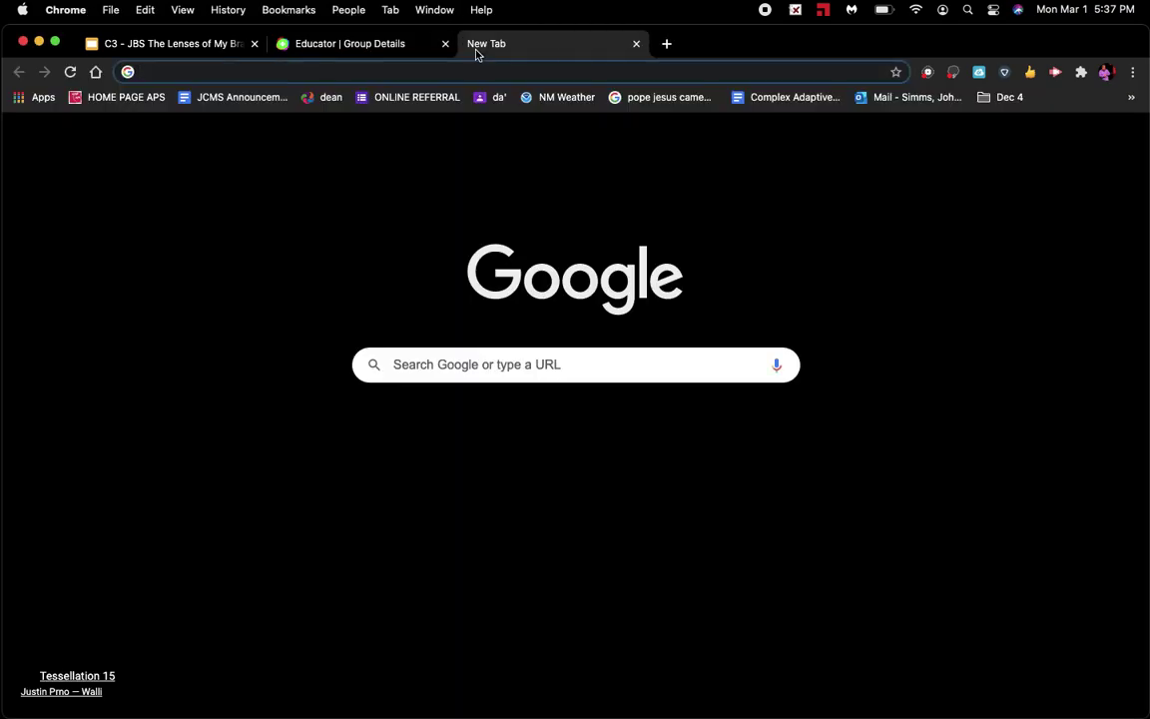
text(cl)
key(Return)
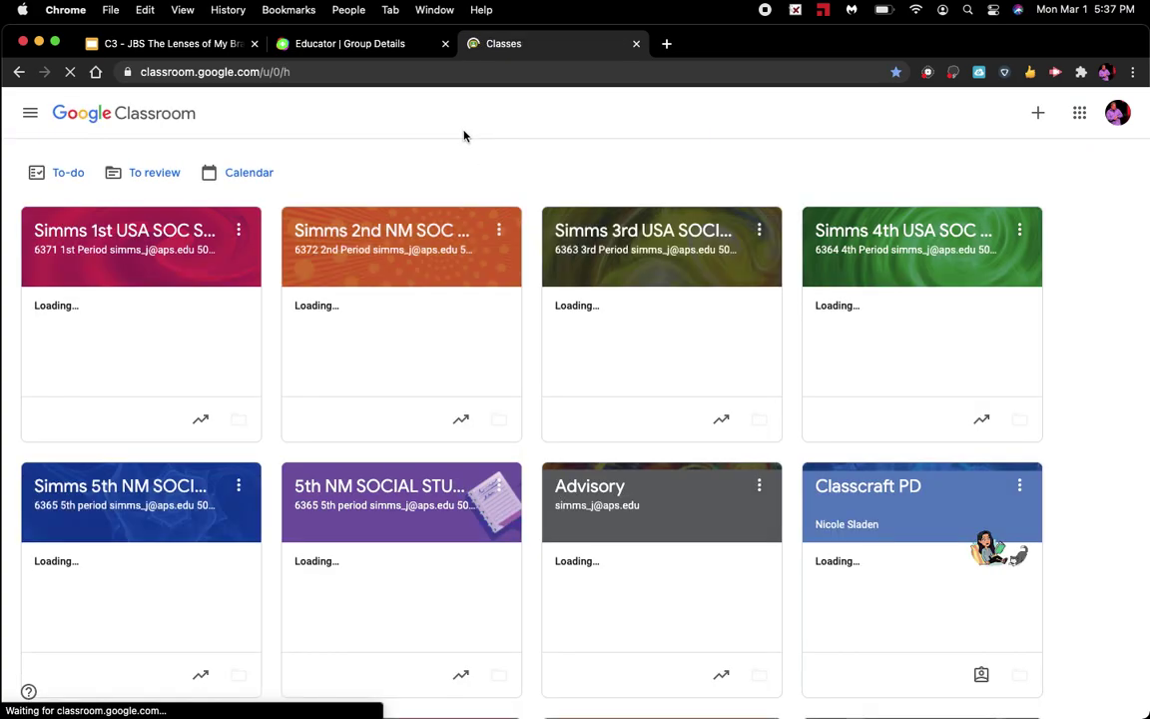
click(370, 247)
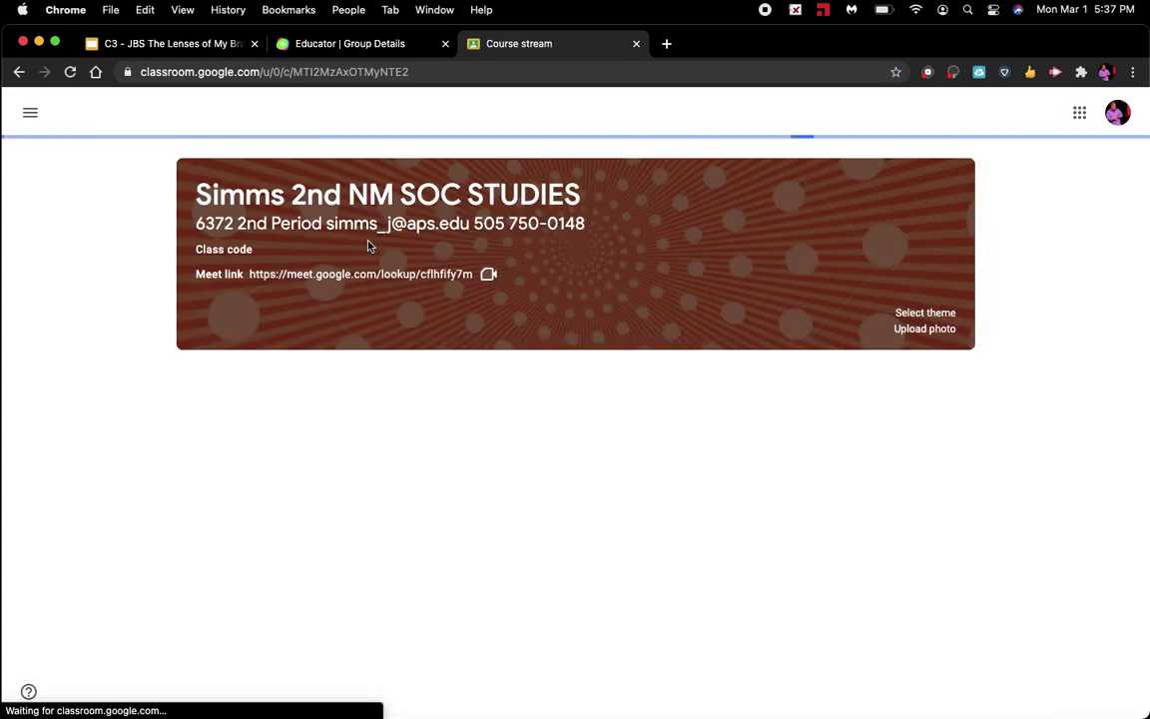
click(536, 116)
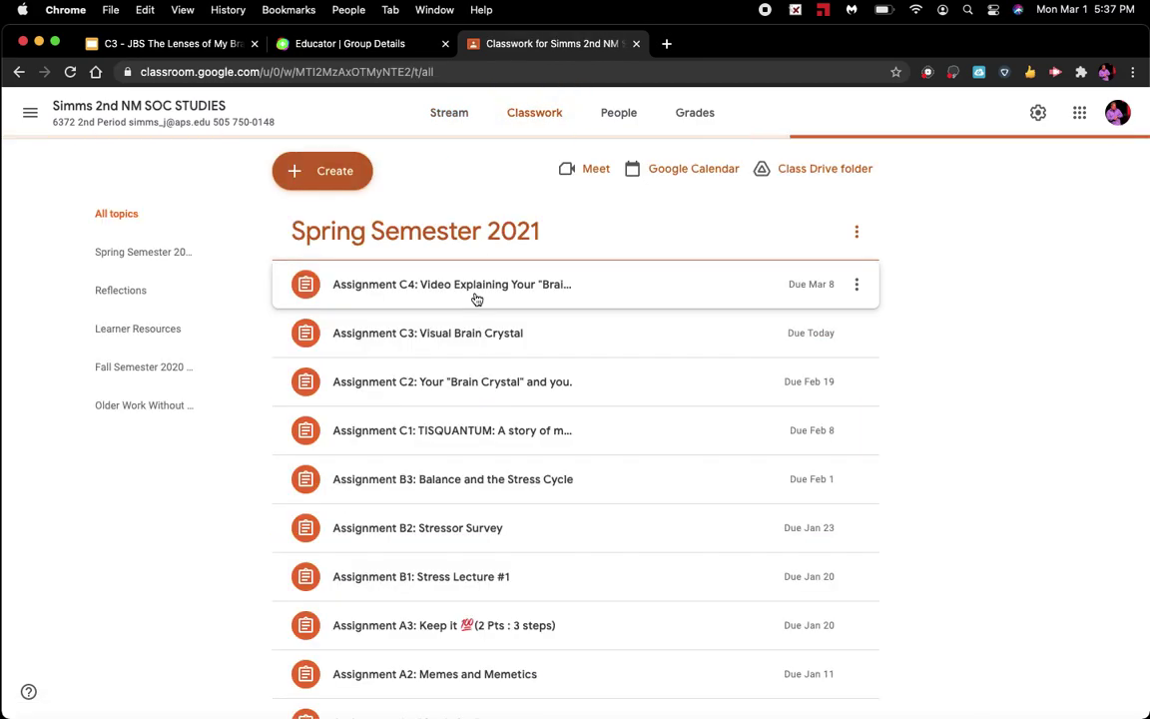
Review the instructions and attachments of Assignment C4, including its Flipgrid link, and close the Classroom tab.
click(473, 298)
scroll(445, 476, down, 10)
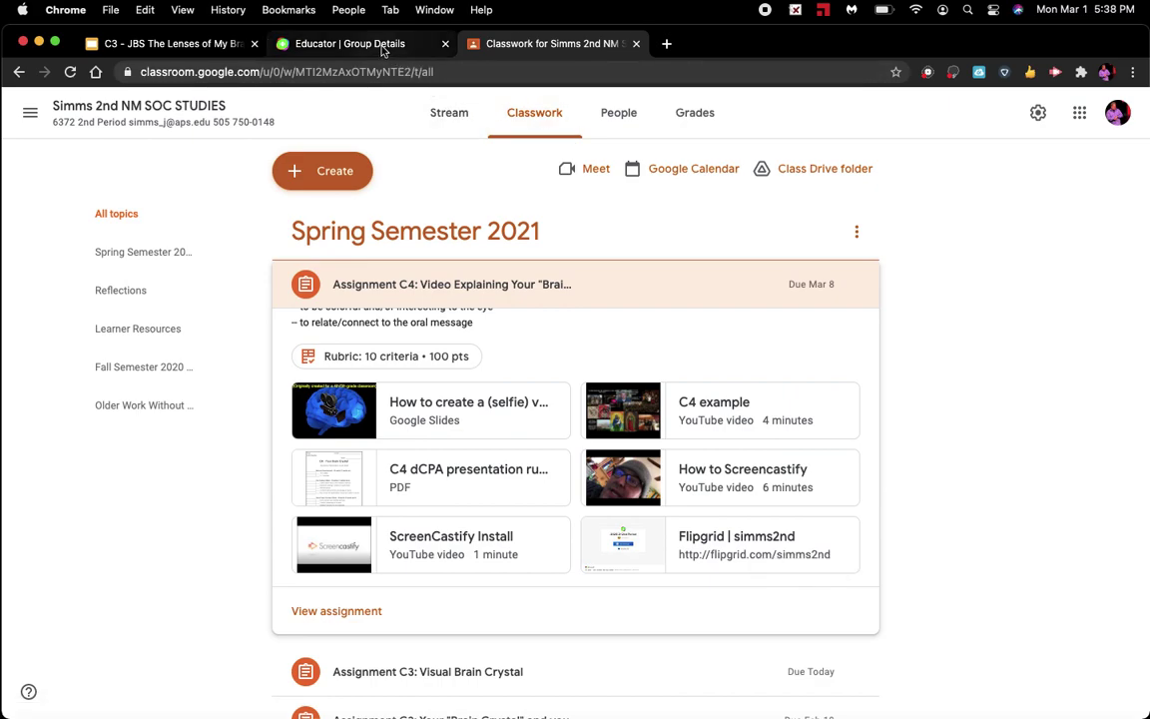
click(637, 44)
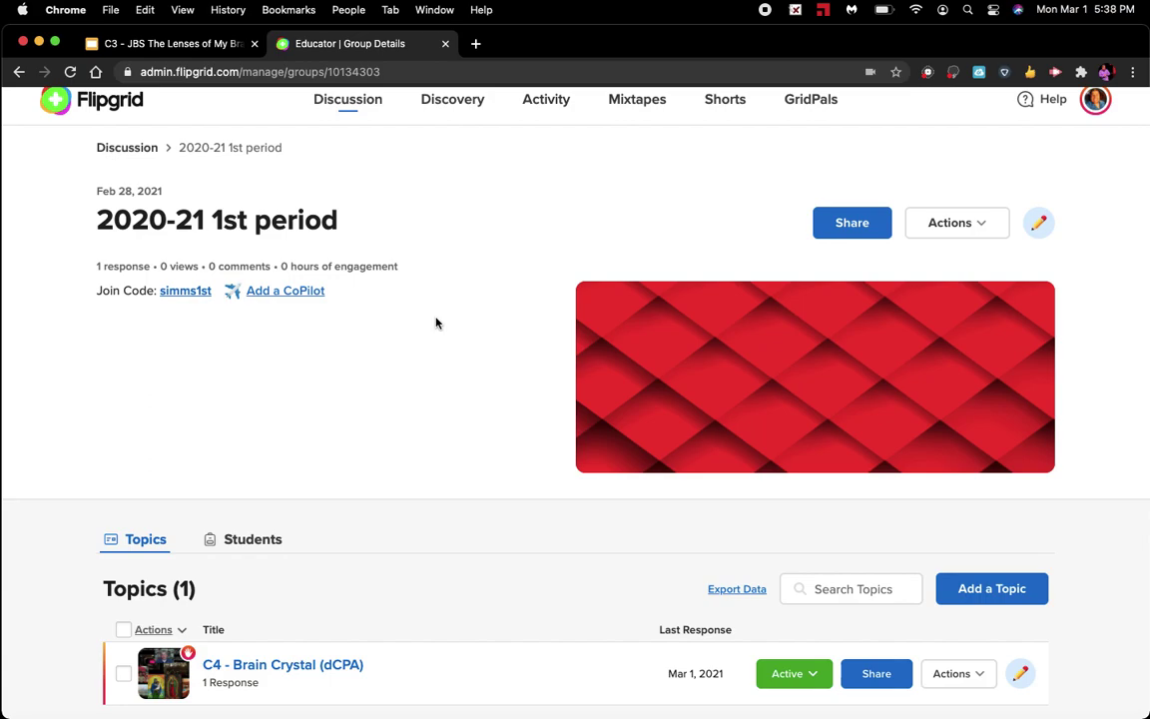
Open the C4 - Brain Crystal (dCPA) topic in the 2020-21 1st period group and bring up its video response recorder.
scroll(436, 322, down, 2)
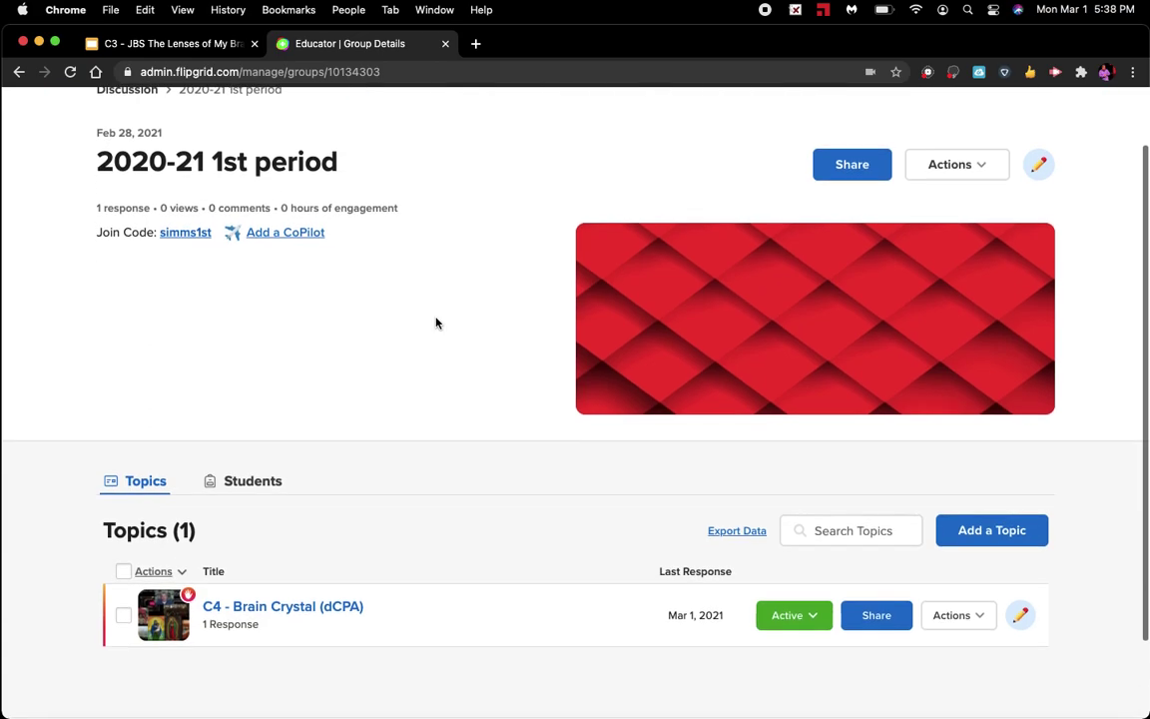
click(305, 607)
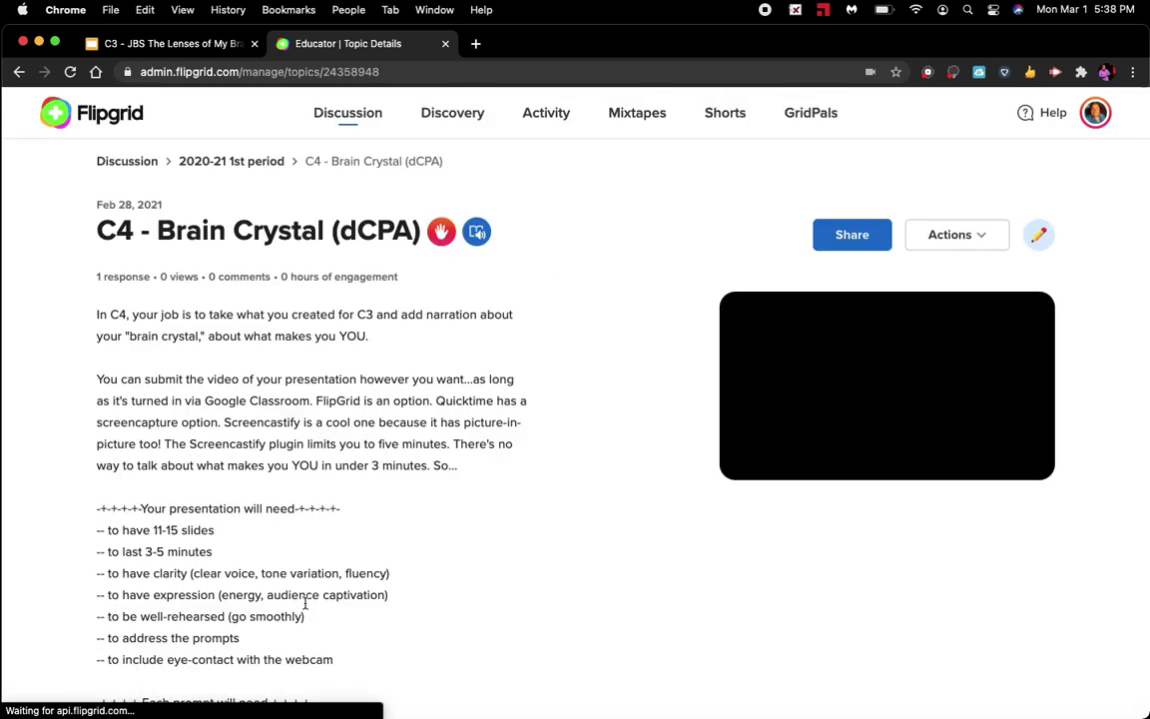
click(981, 236)
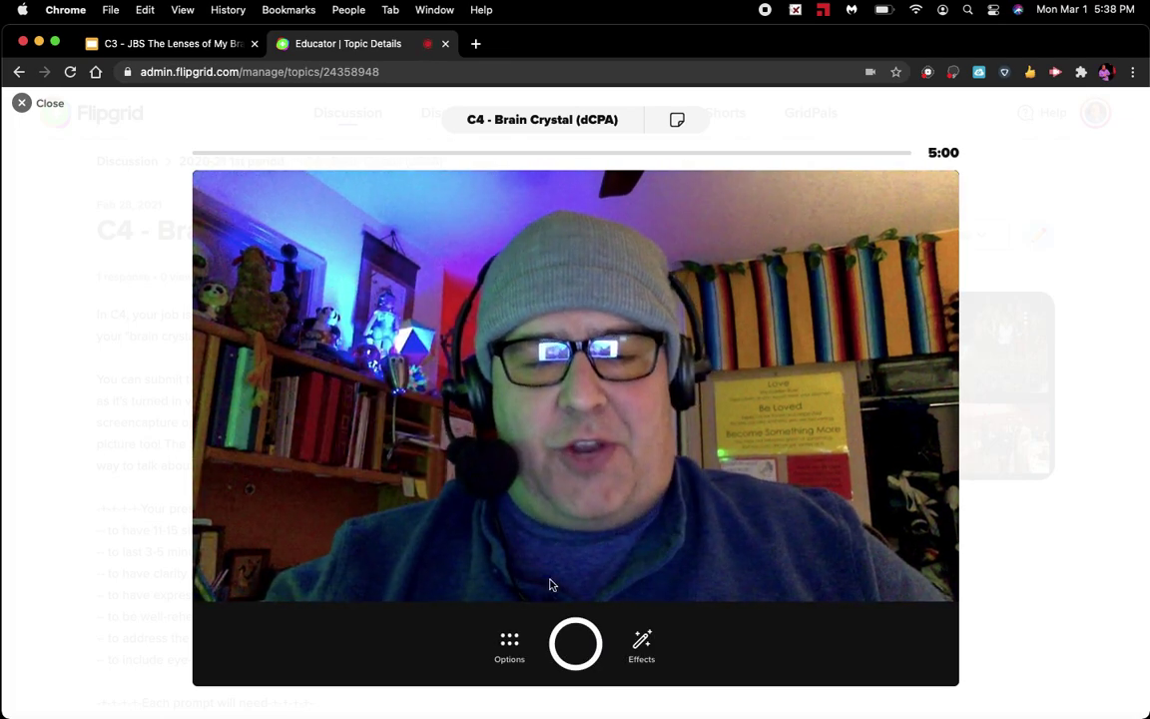
Set the response to record the screen and start the recording by sharing the entire screen.
click(509, 644)
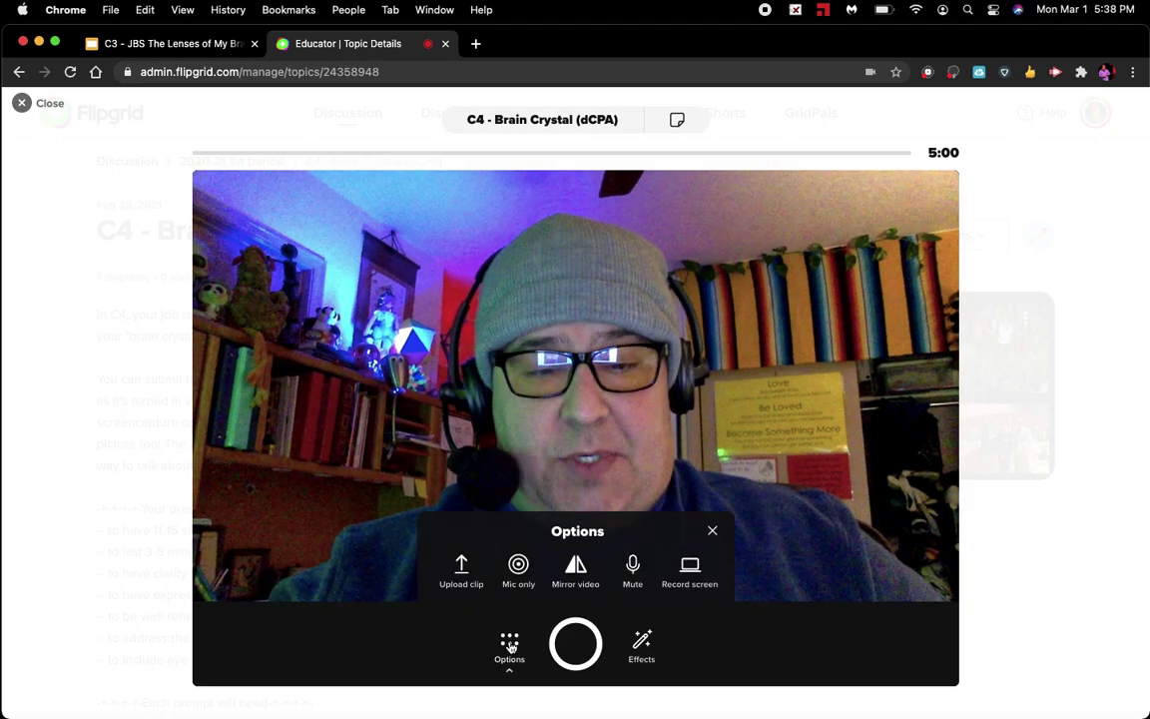
click(692, 573)
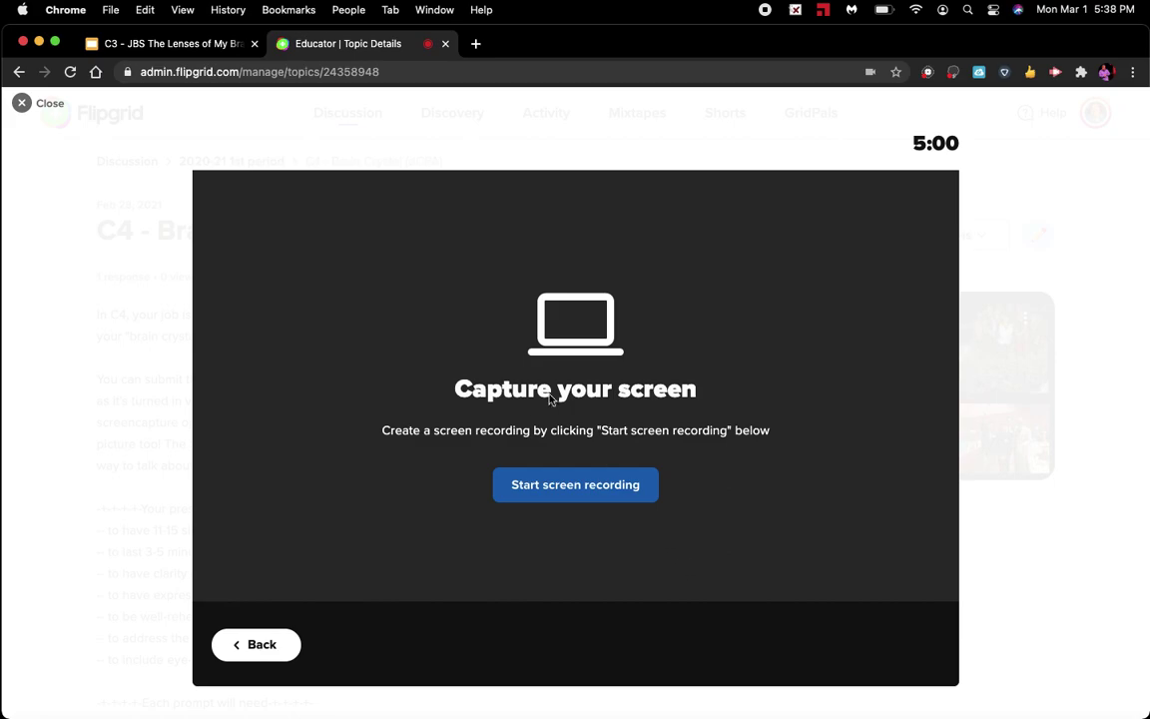
click(580, 486)
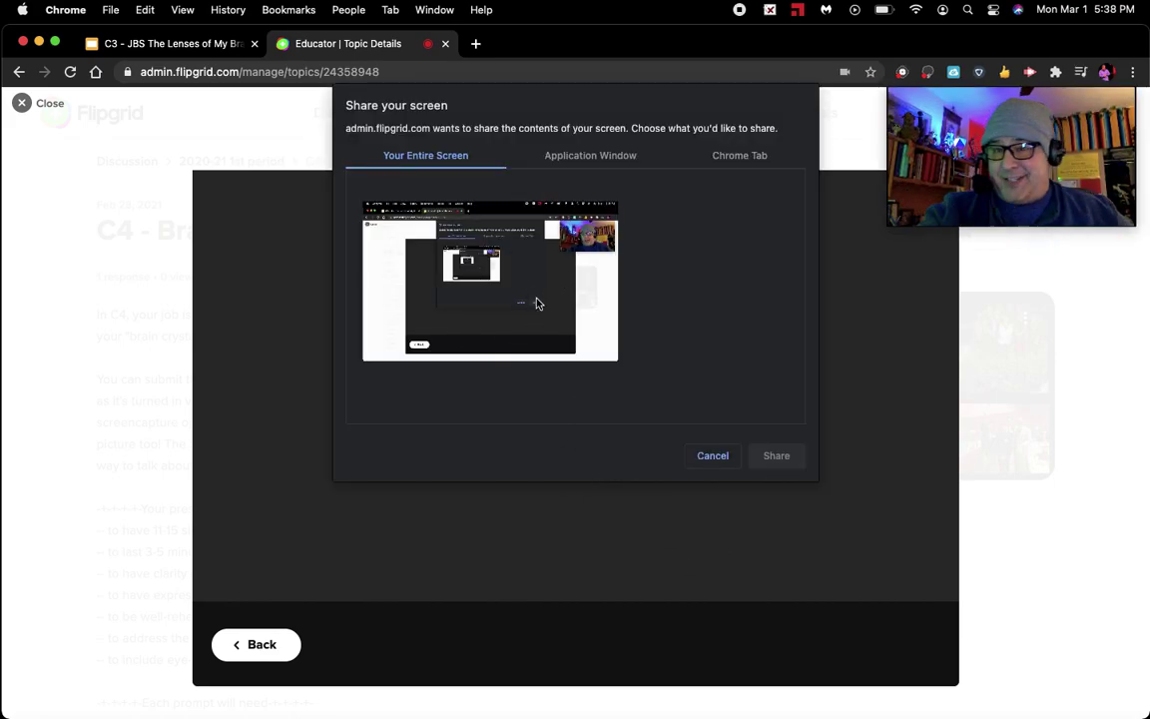
click(504, 271)
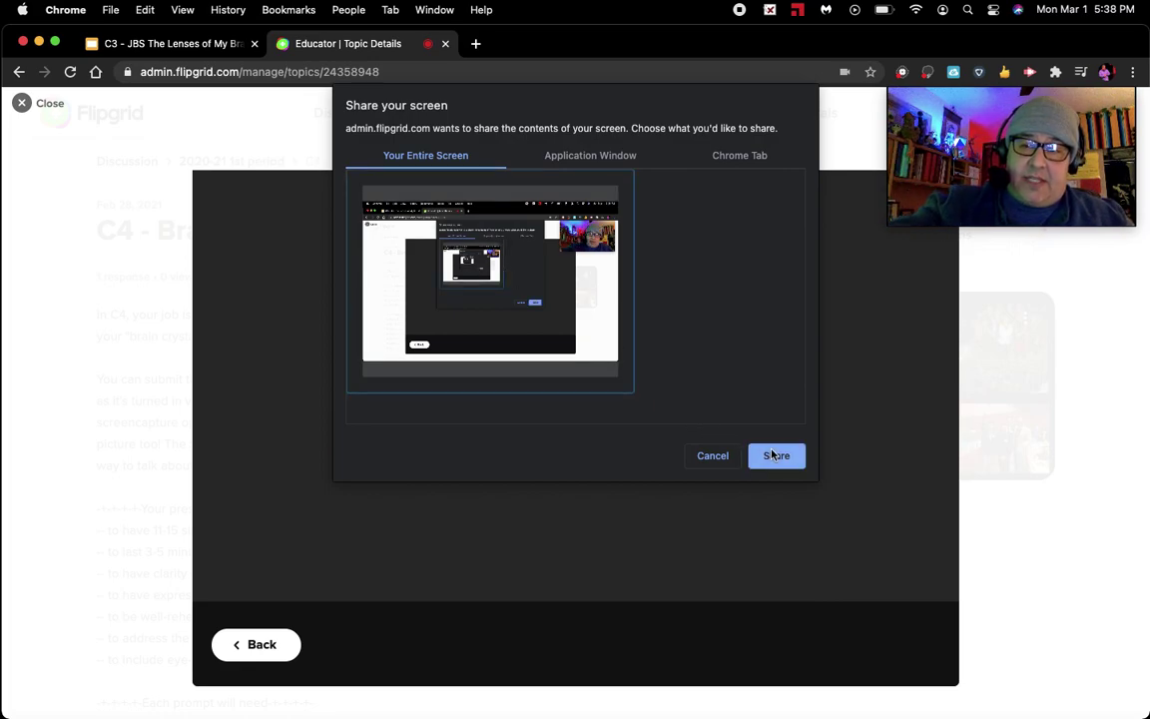
mouse_move(1060, 147)
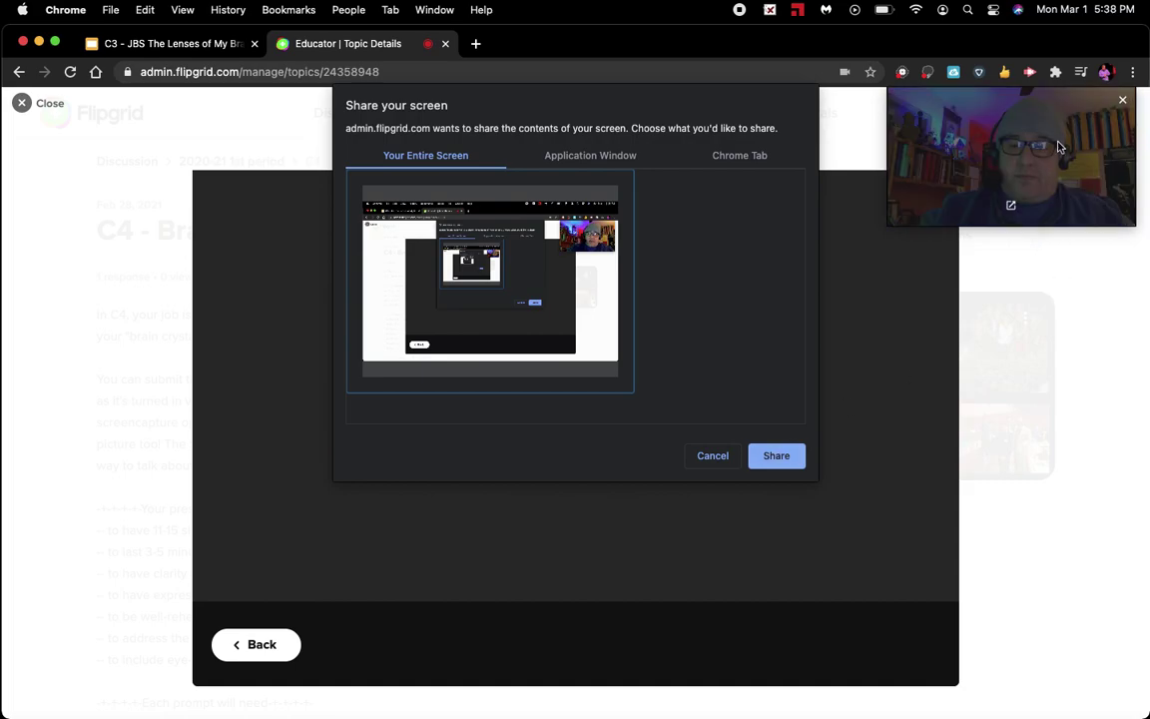
click(779, 459)
Switch to the C3 - JBS The Lenses of My Brain Crystal presentation and go back to slide 1.
click(129, 44)
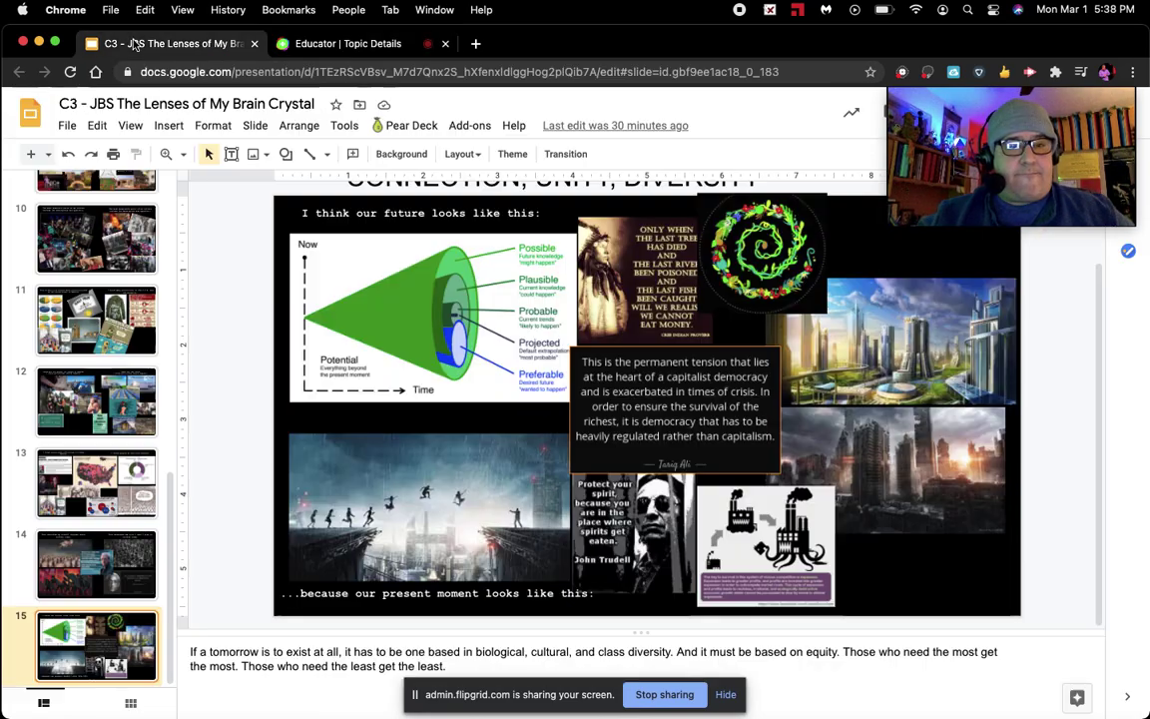
scroll(88, 213, up, 15)
click(88, 222)
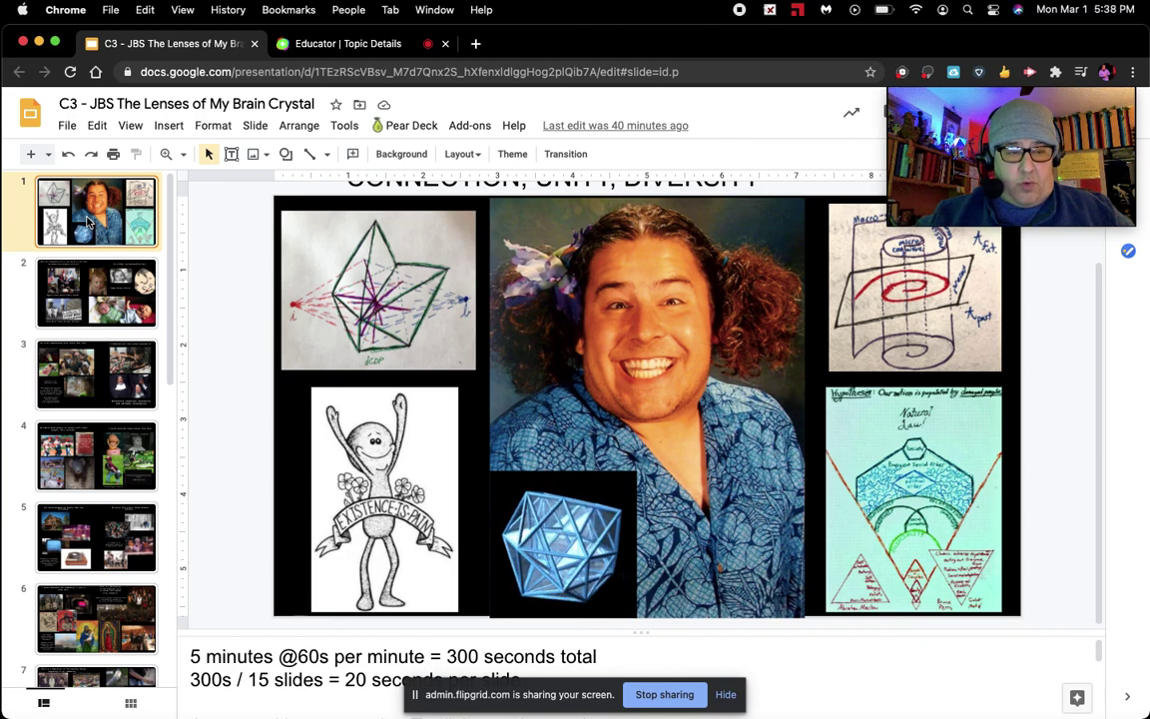
Present slides 2 through 15 one after another in order while the screen is being shared for the recording.
click(96, 293)
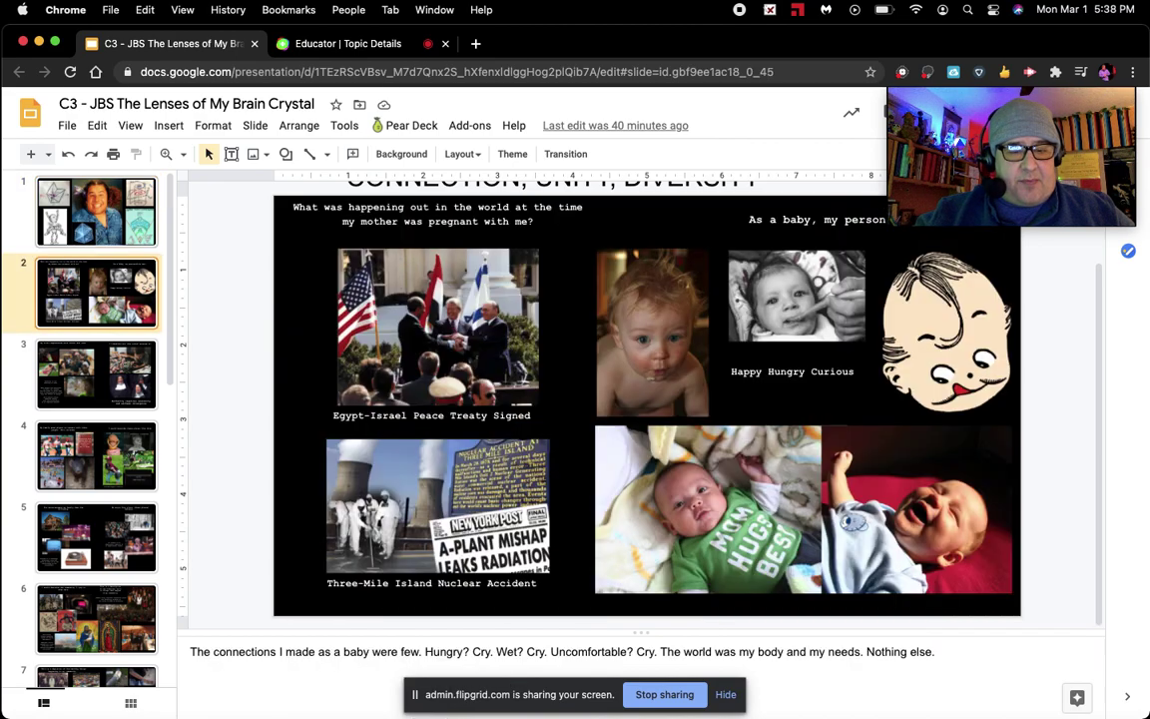
click(100, 363)
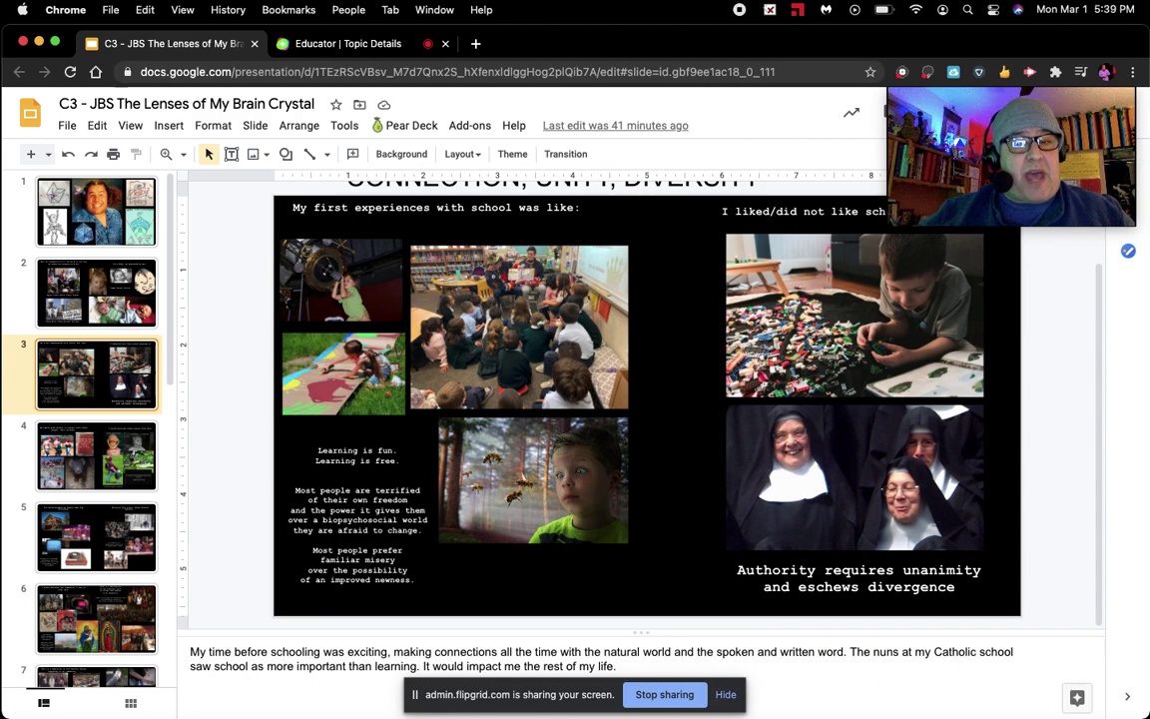
click(134, 453)
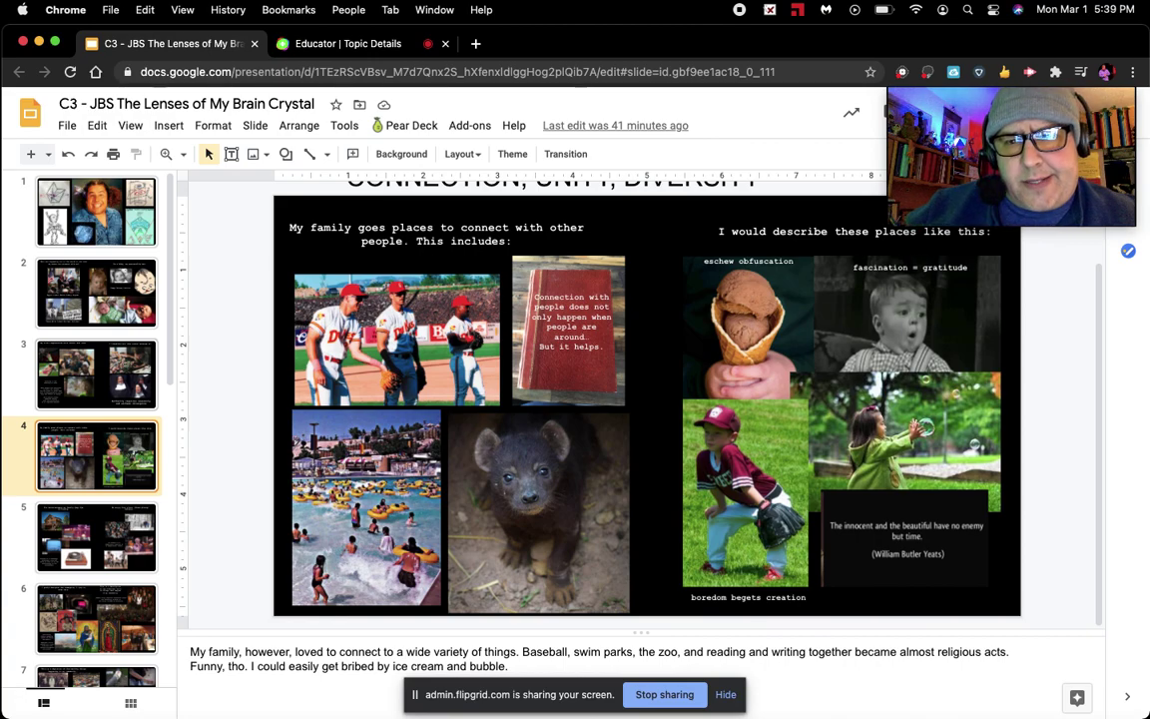
key(Down)
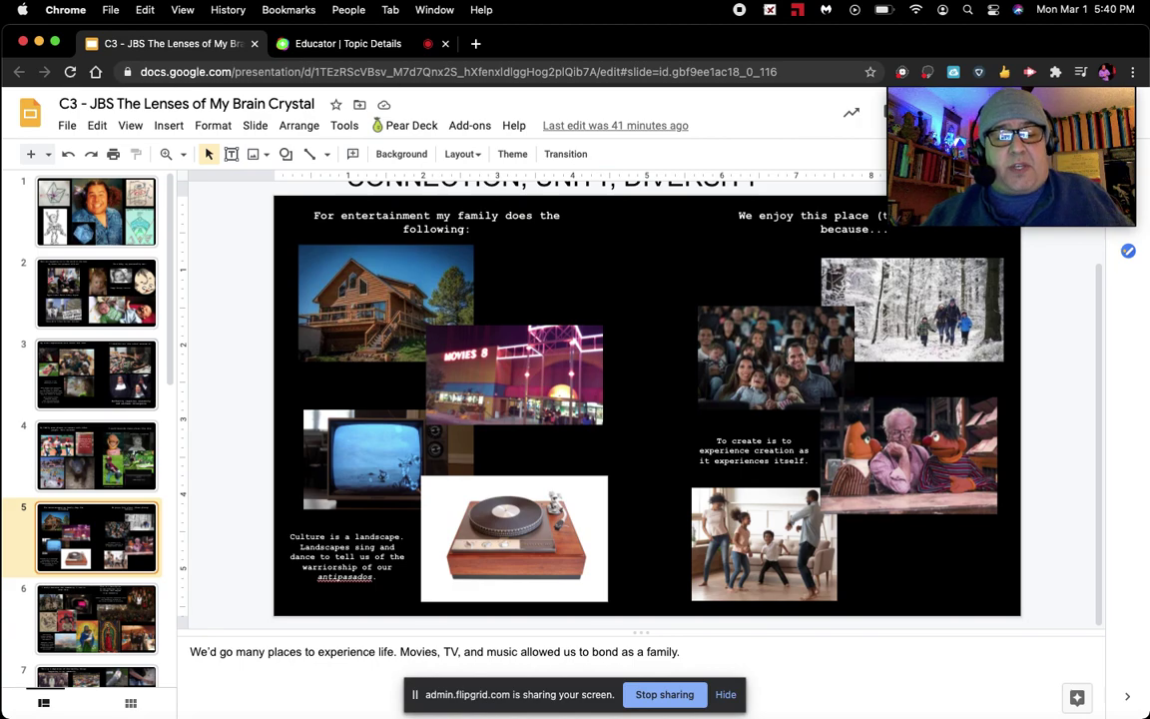
click(95, 619)
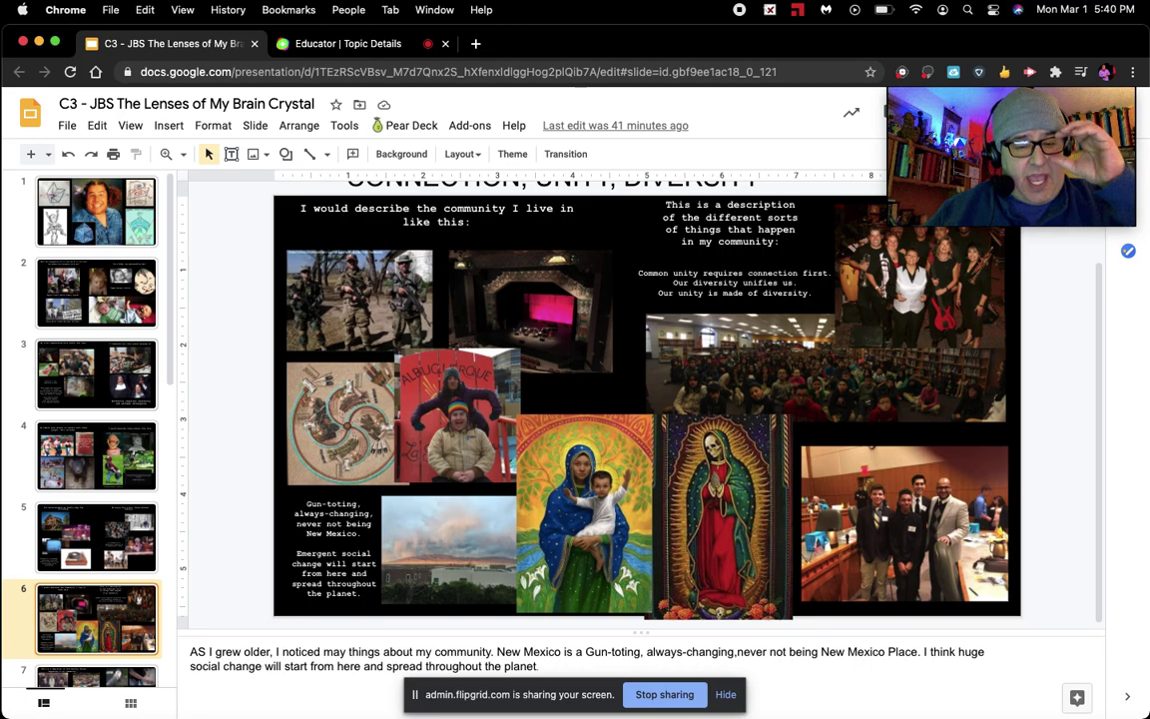
key(Down)
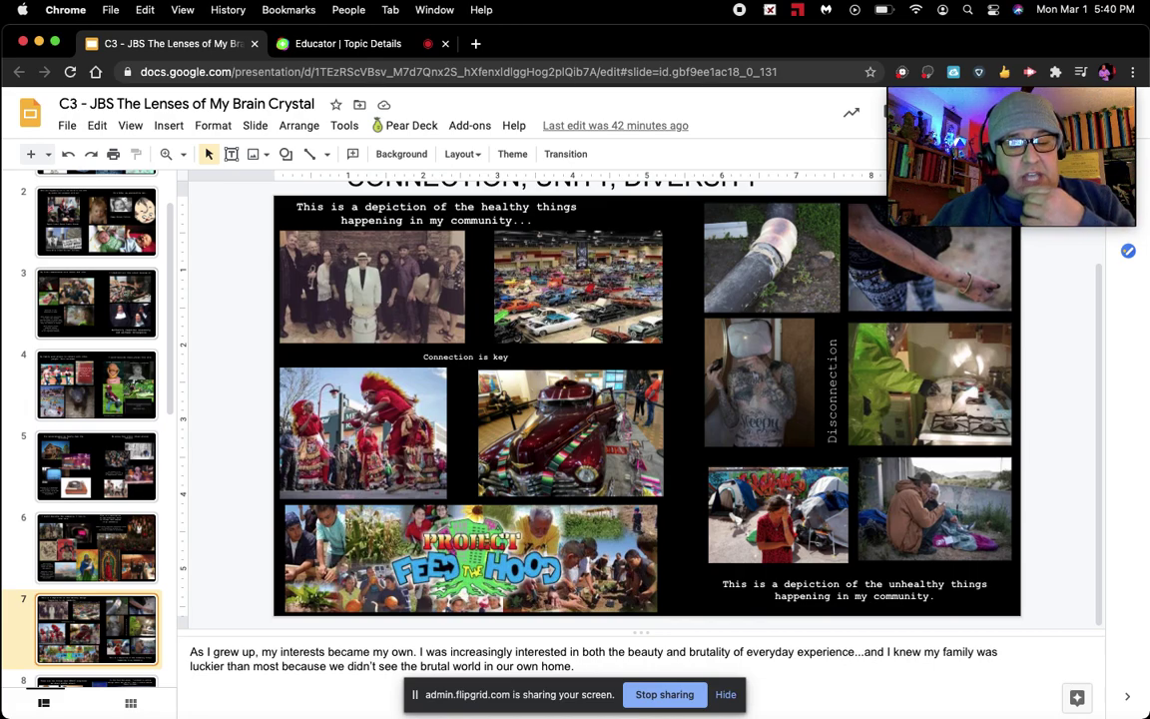
key(Down)
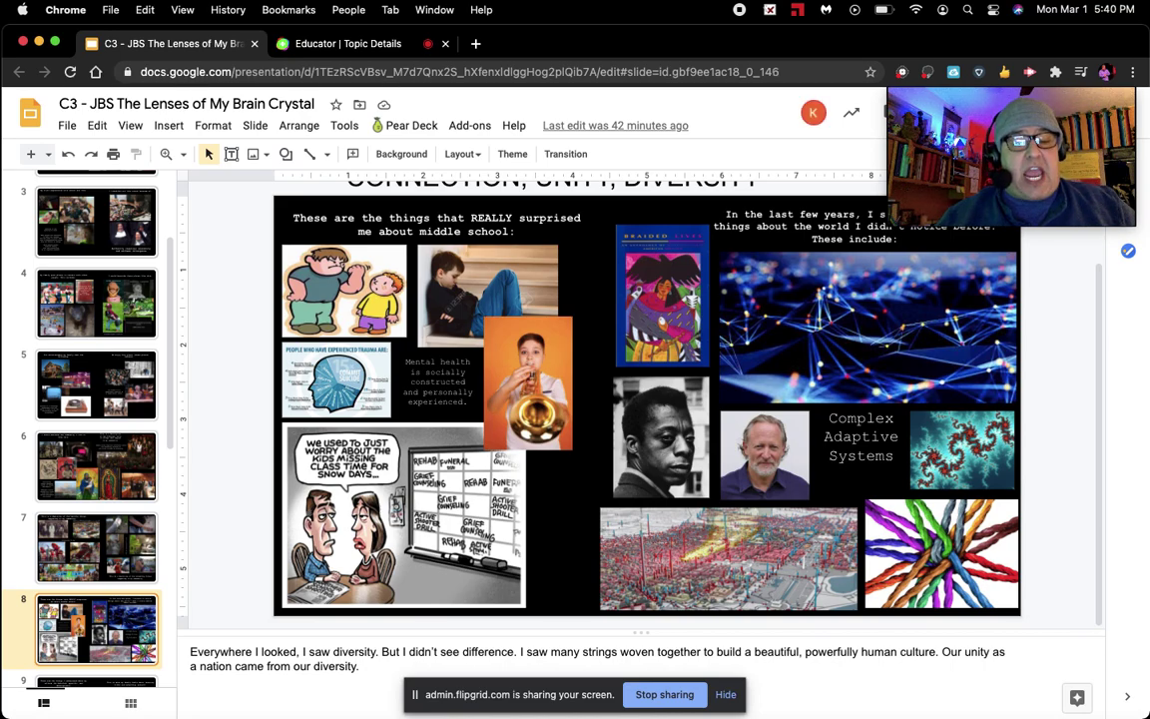
click(96, 629)
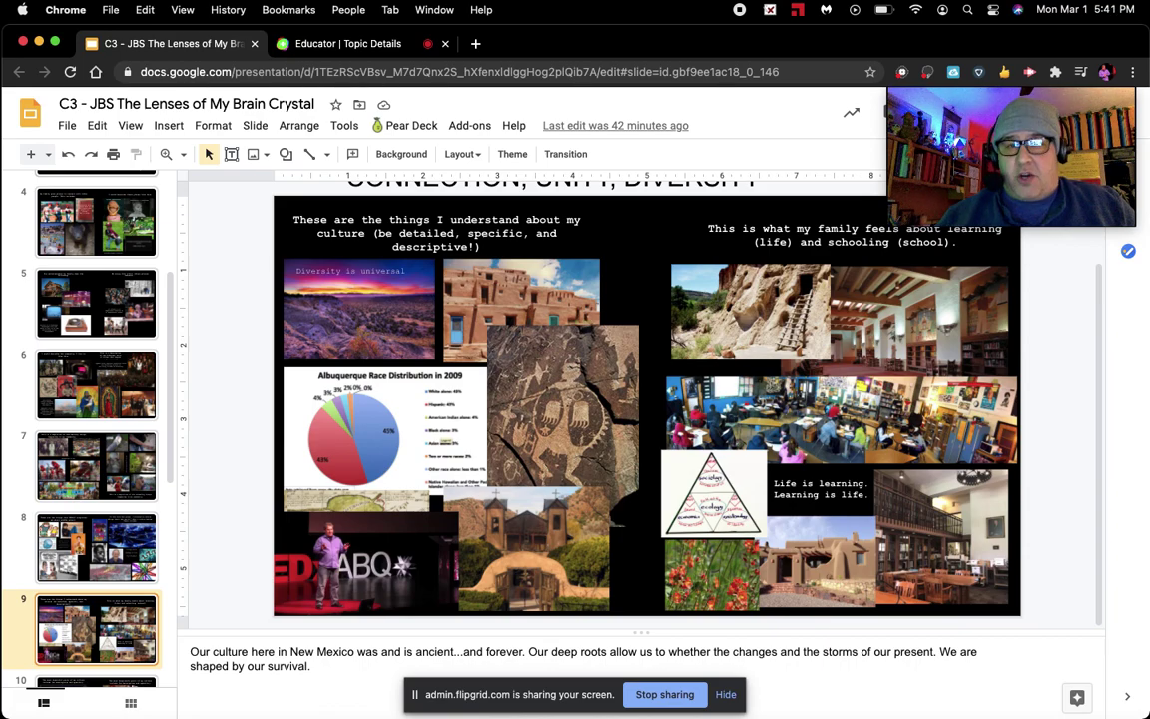
key(Down)
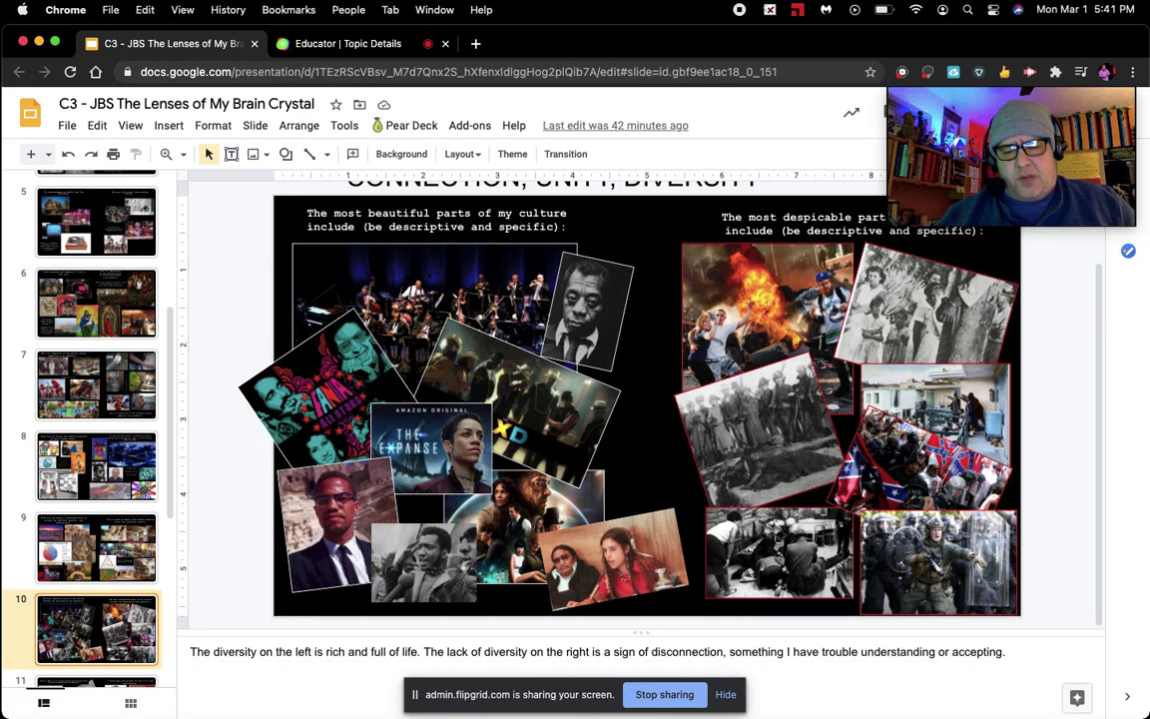
key(Down)
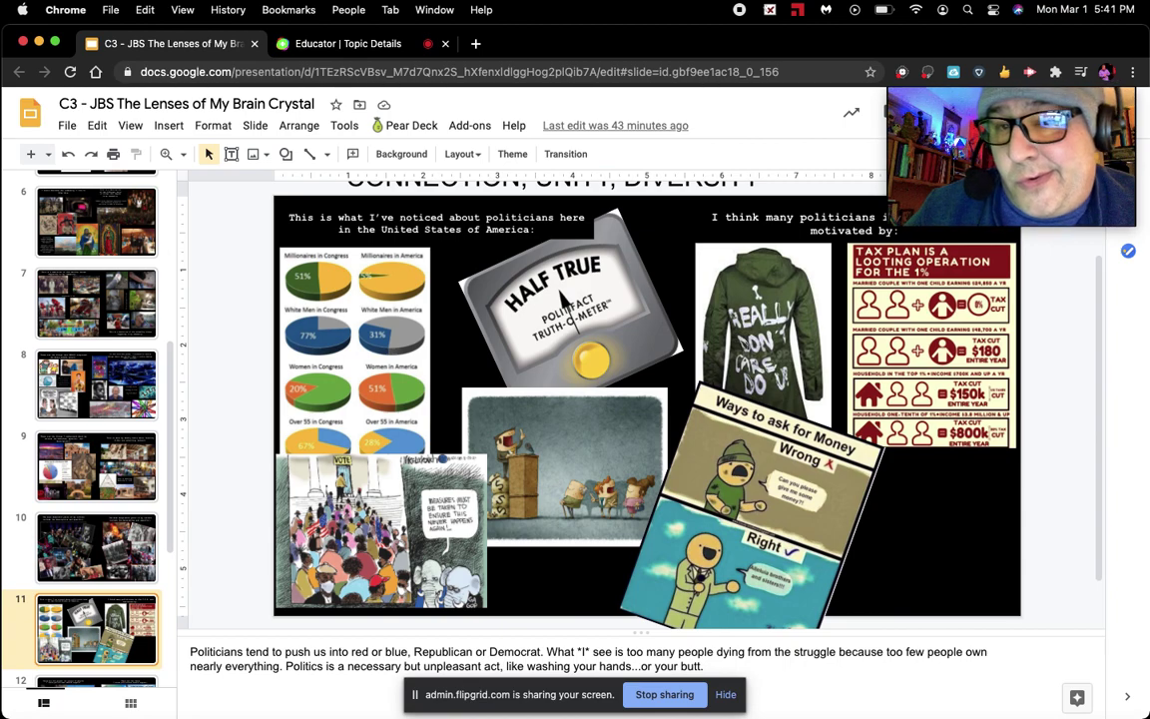
click(96, 685)
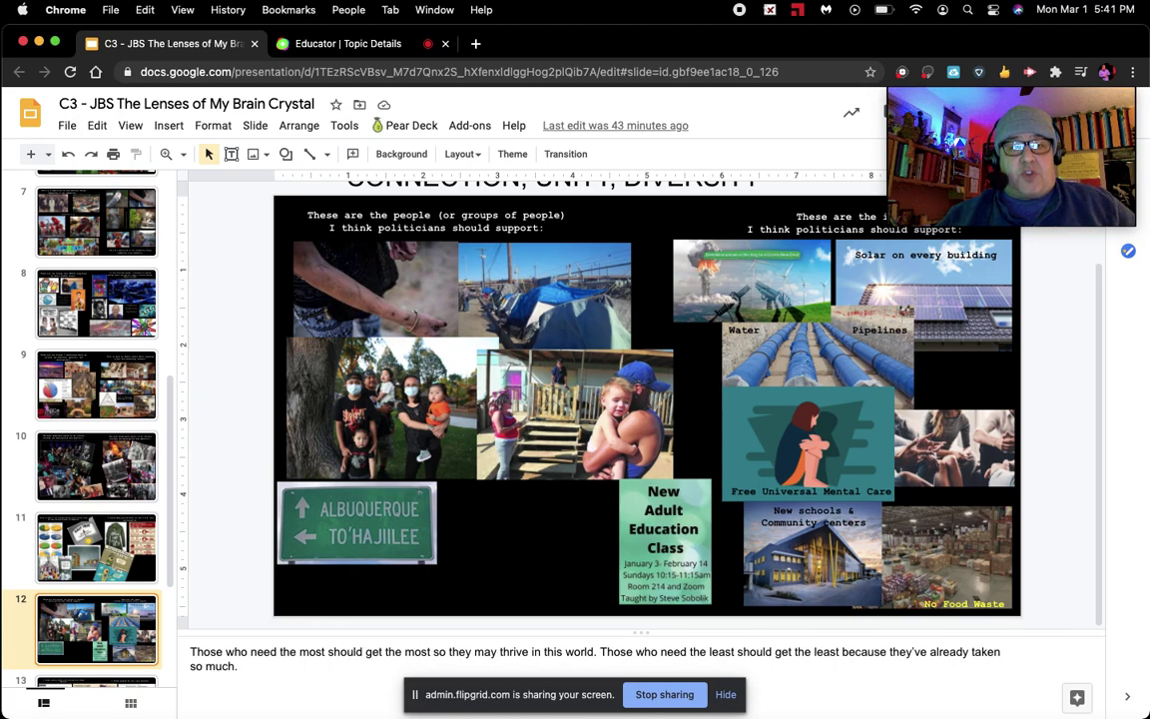
key(Down)
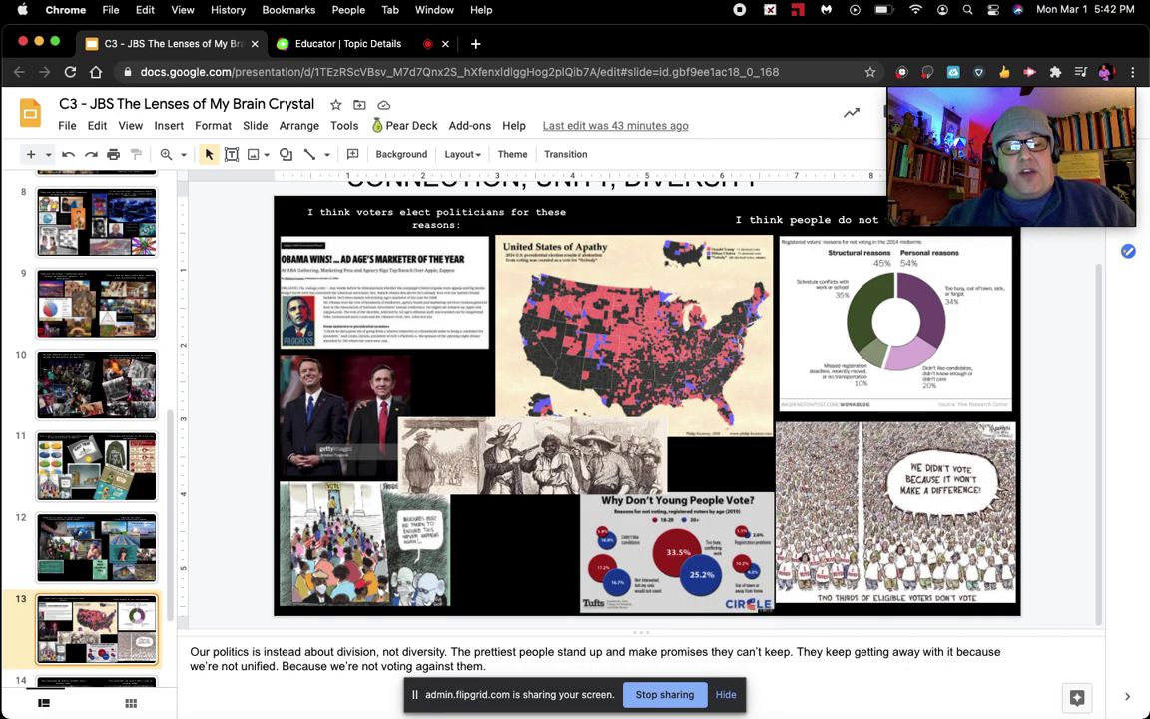
click(97, 683)
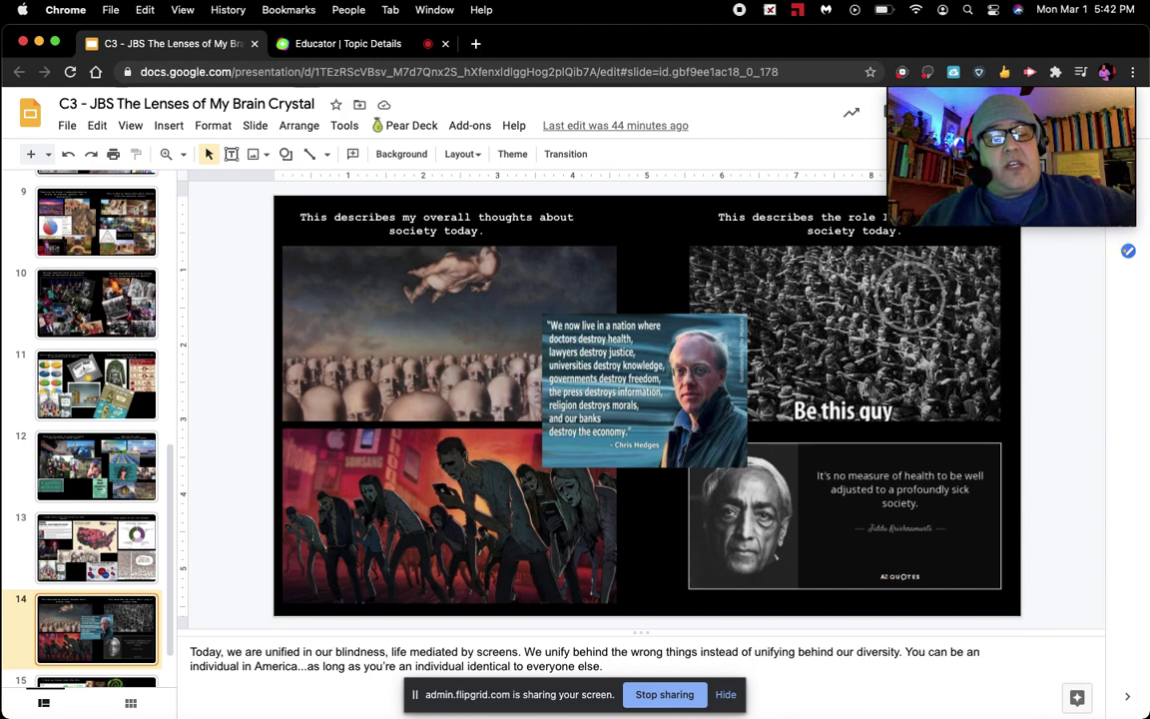
click(96, 687)
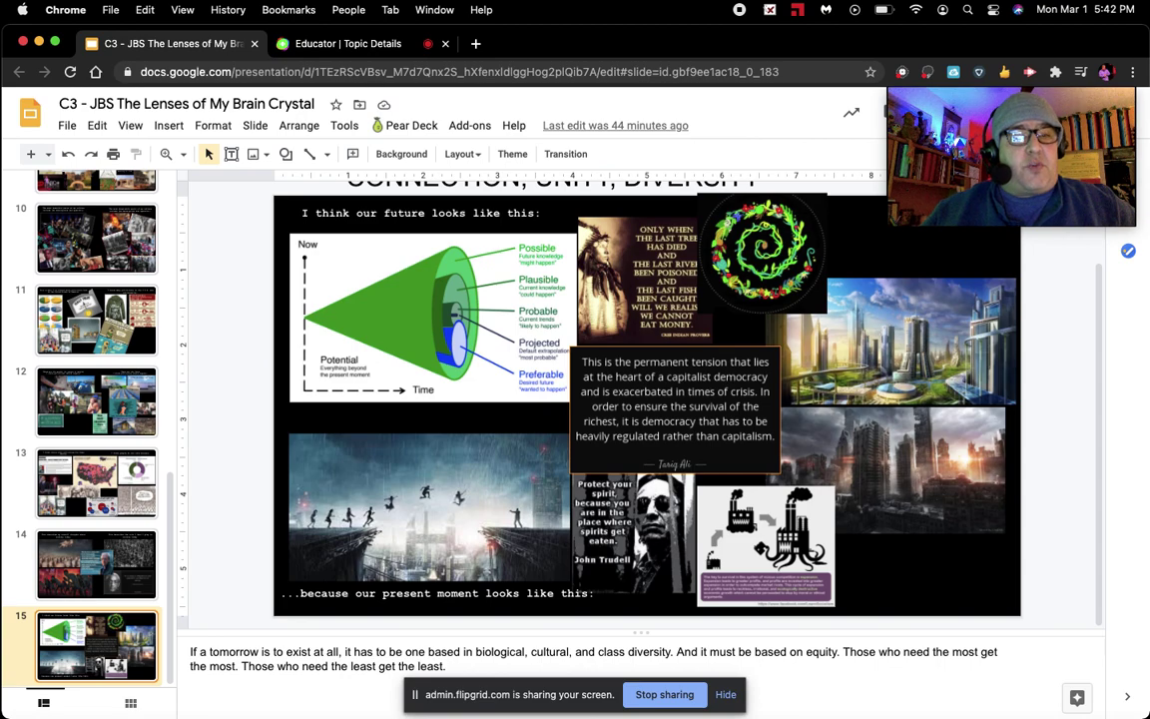